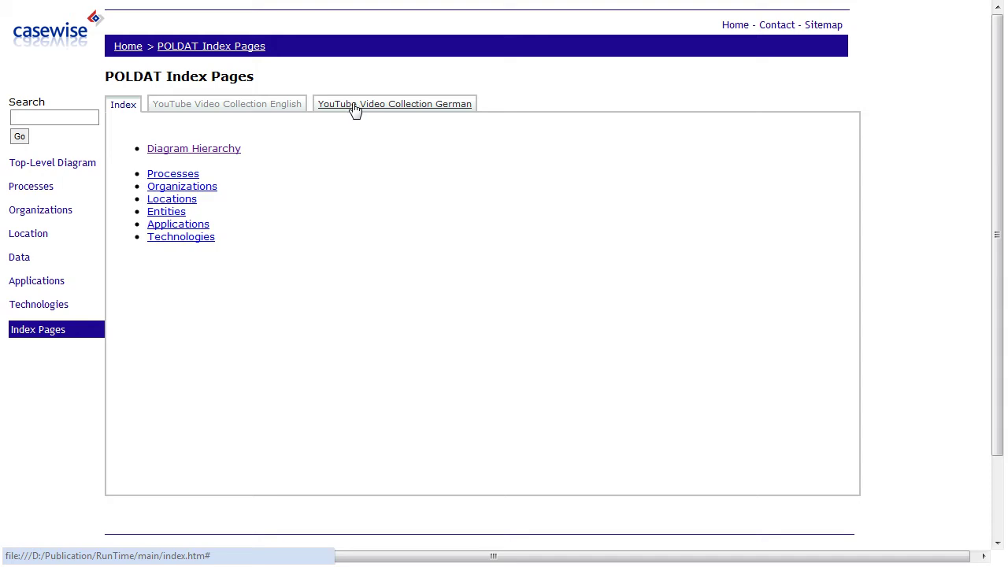
- View the English YouTube video collection and open the Process Order diagram from the top-level diagram's Process object to read its Record Order description
{"action": "left_click", "coordinate": [292, 106]}
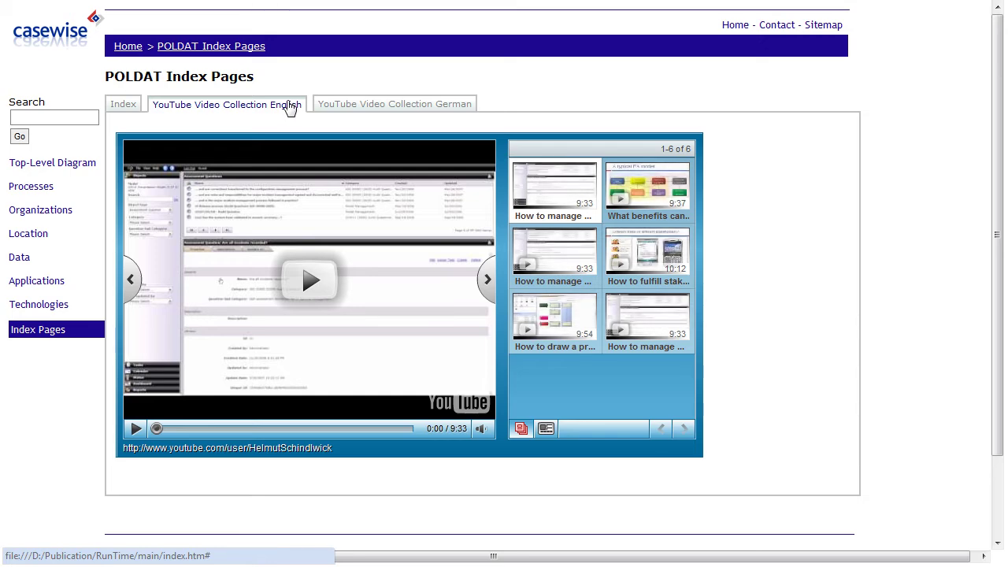
{"action": "left_click", "coordinate": [58, 164]}
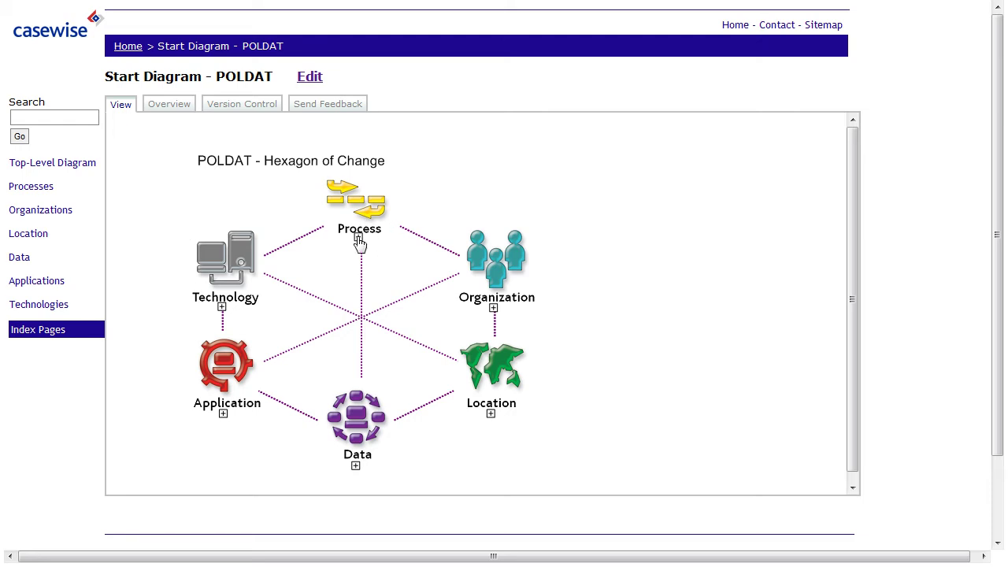
{"action": "left_click", "coordinate": [358, 239]}
{"action": "mouse_move", "coordinate": [429, 241]}
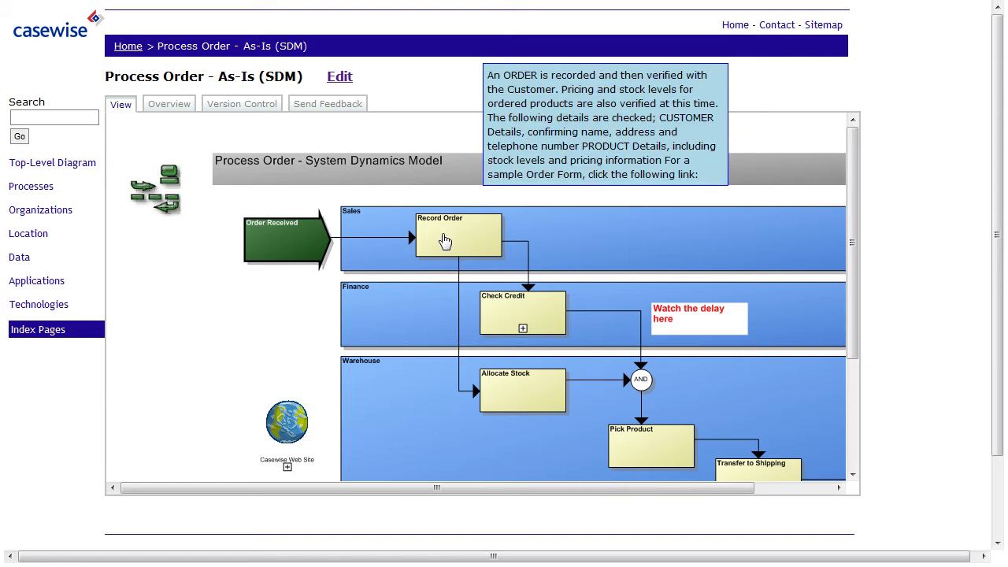
{"action": "mouse_move", "coordinate": [501, 316]}
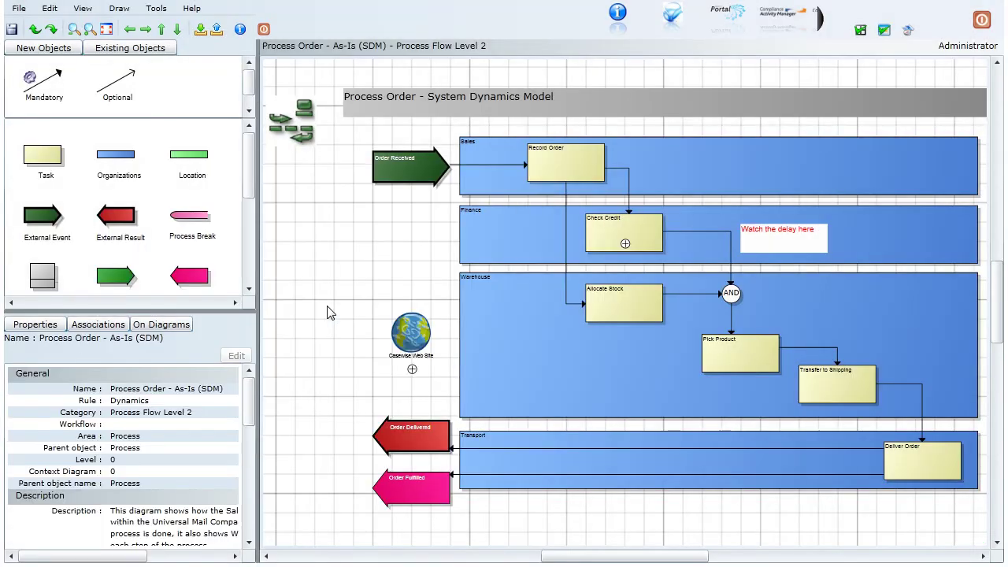
- Try repositioning the Order Received event and the Record Order task in the diagram editor, and exit without saving
{"action": "left_click_drag", "start_coordinate": [245, 168], "coordinate": [251, 231]}
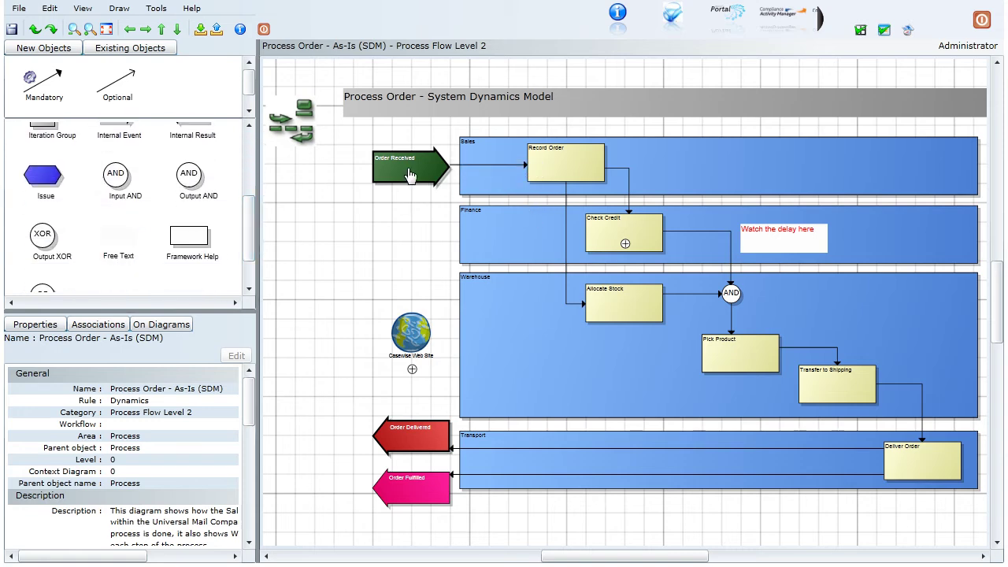
{"action": "left_click_drag", "start_coordinate": [407, 170], "coordinate": [365, 209]}
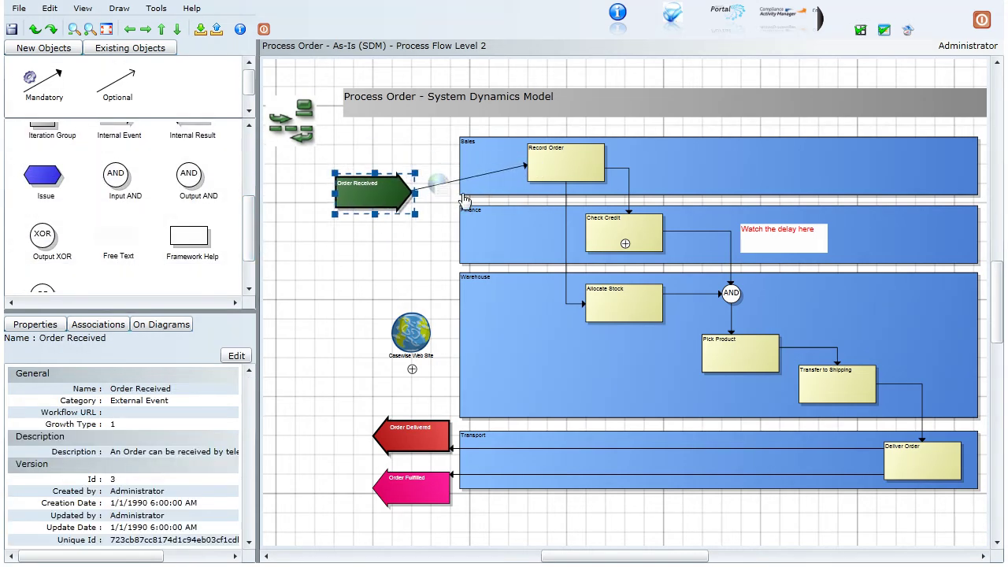
{"action": "mouse_move", "coordinate": [558, 167]}
{"action": "left_mouse_down"}
{"action": "mouse_move", "coordinate": [633, 168]}
{"action": "mouse_move", "coordinate": [549, 169]}
{"action": "left_mouse_up"}
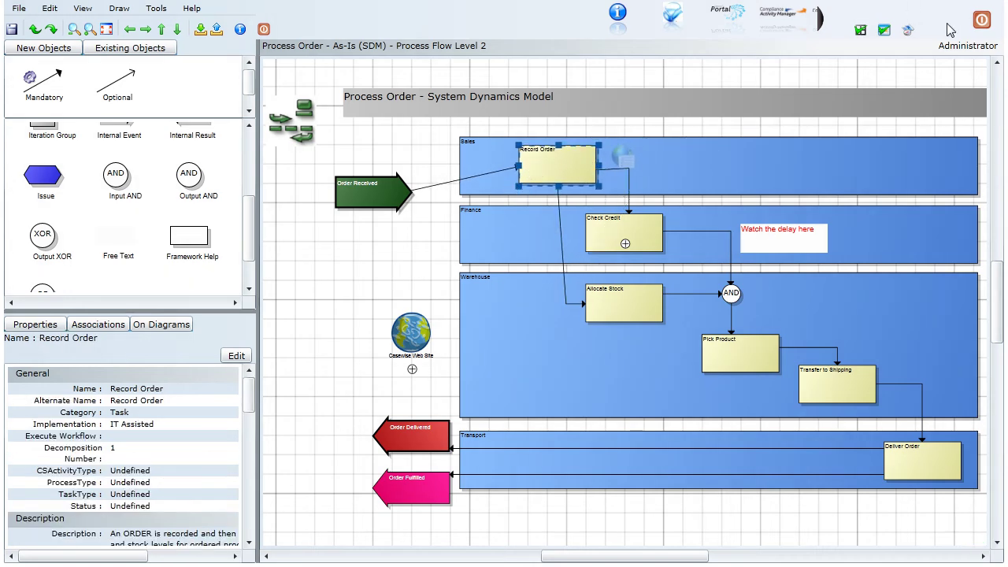
{"action": "left_click", "coordinate": [980, 22]}
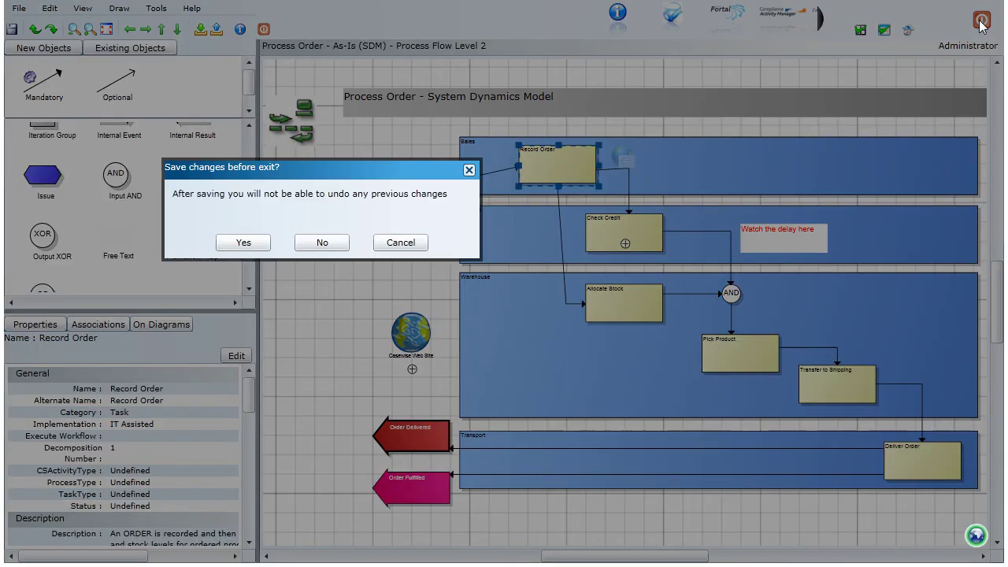
{"action": "left_click", "coordinate": [320, 244]}
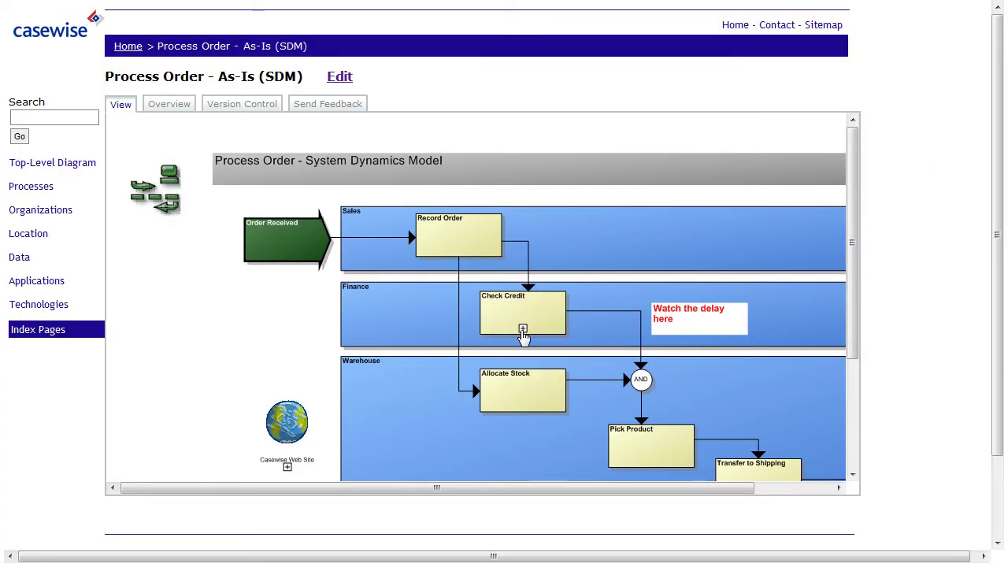
- Open the Check Credit sub-diagram, start its workflow and submit the credit check request form
{"action": "left_click", "coordinate": [522, 331]}
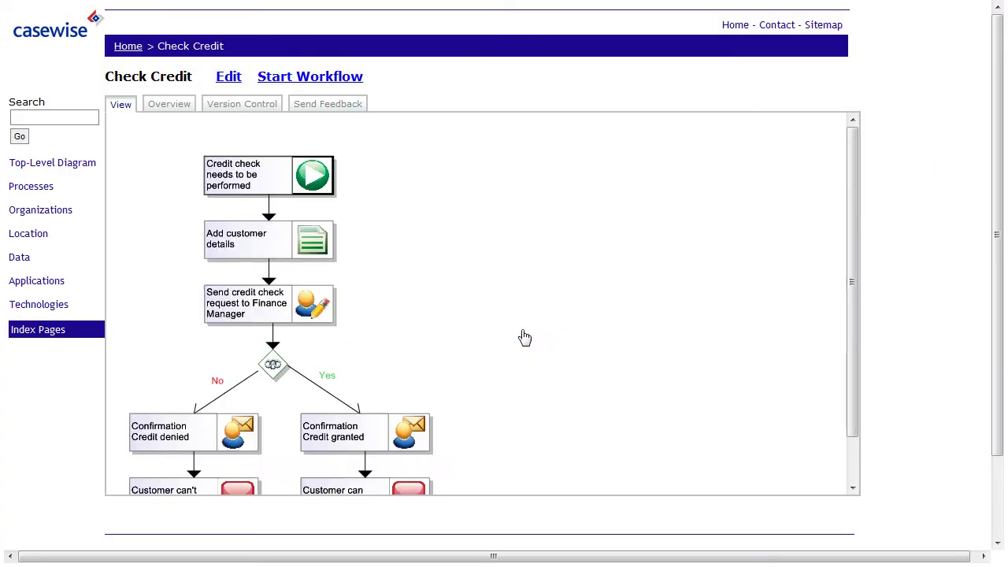
{"action": "left_click", "coordinate": [356, 80]}
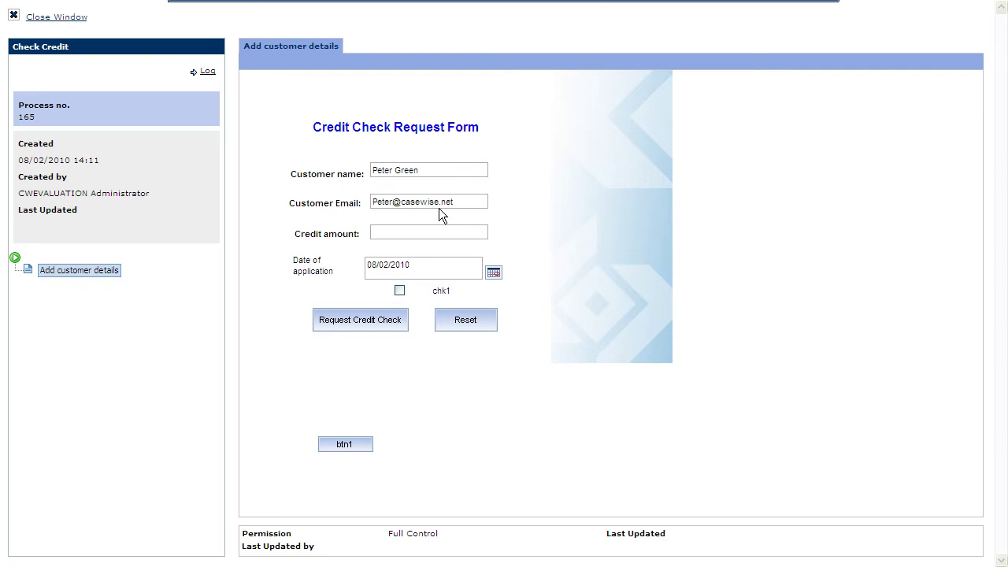
{"action": "left_click", "coordinate": [365, 320]}
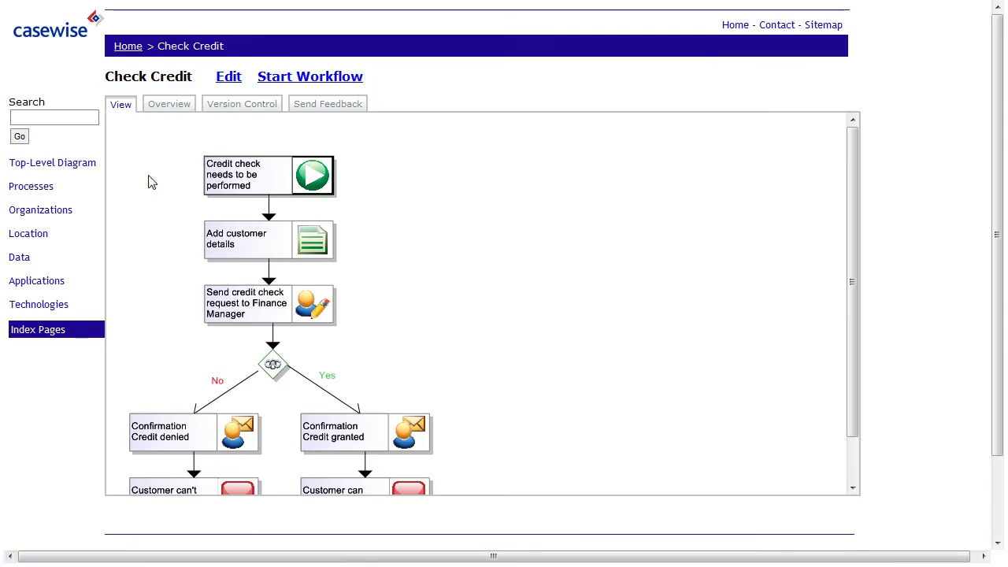
- Open the Record Order task from the Process Order diagram and examine its cross-references, version control details and feedback form
{"action": "left_click", "coordinate": [33, 187]}
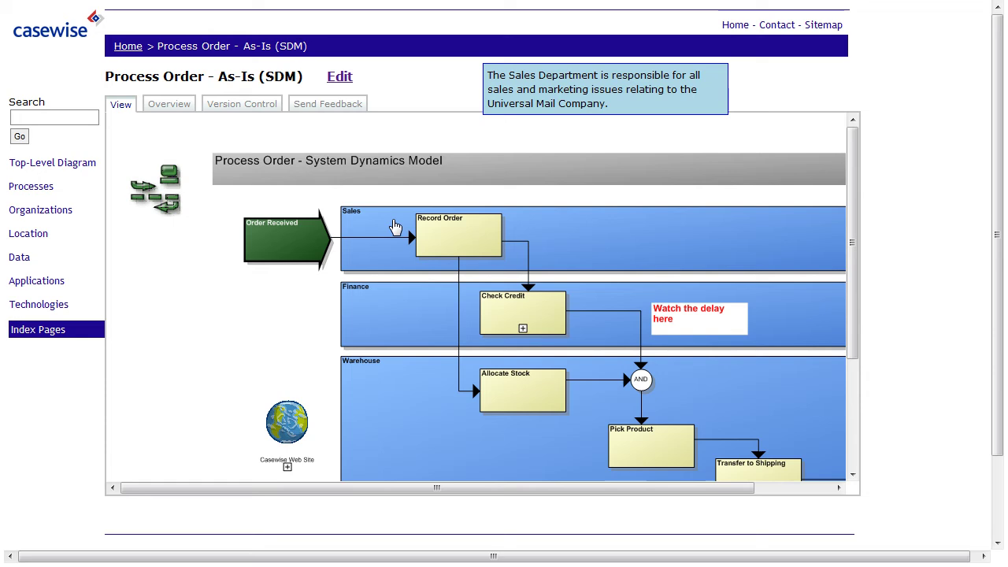
{"action": "left_click", "coordinate": [456, 238]}
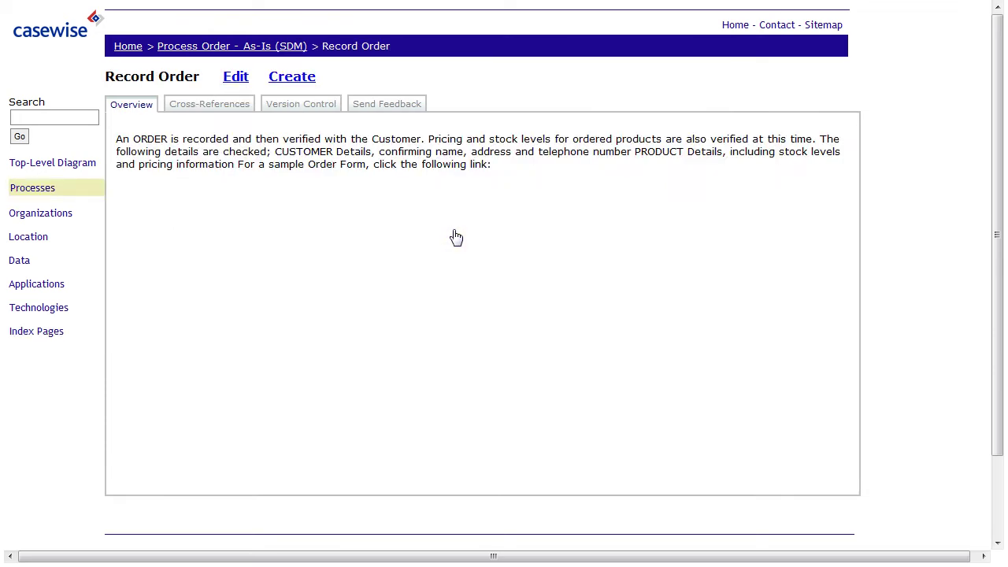
{"action": "left_click", "coordinate": [209, 110]}
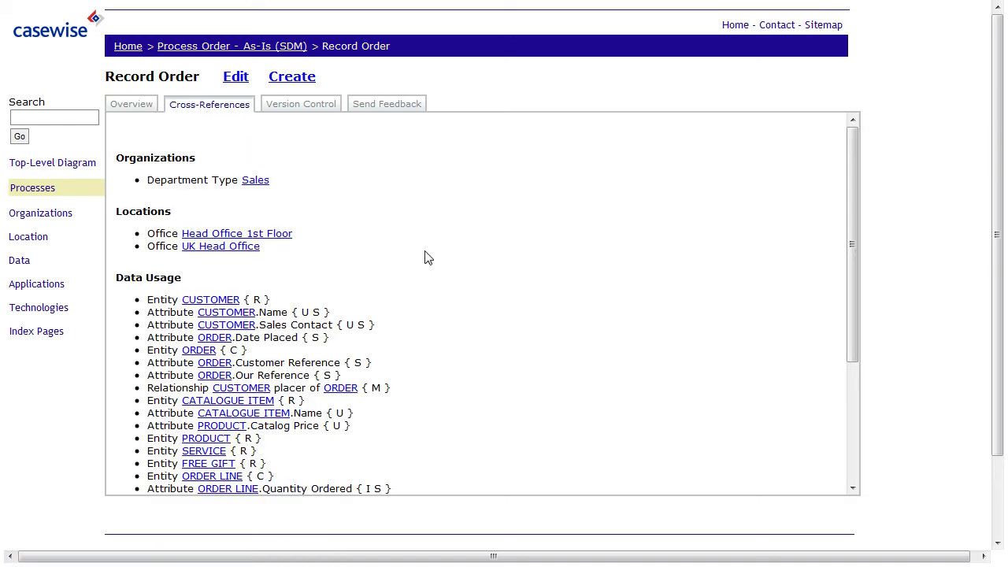
{"action": "left_click", "coordinate": [318, 111]}
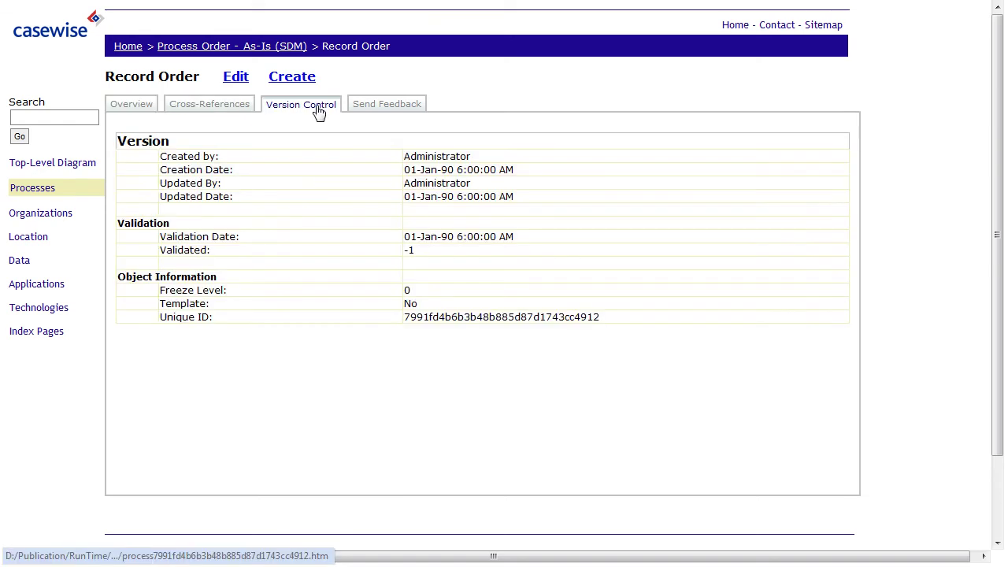
{"action": "left_click", "coordinate": [412, 108]}
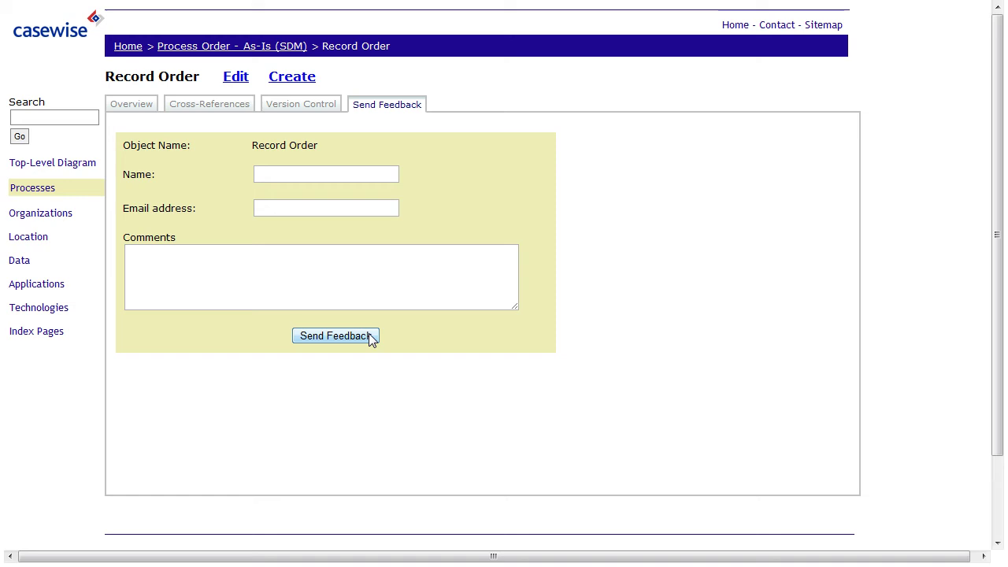
- Open the Record Order task for editing, check its name, alternate name and category options, and save the form
{"action": "left_click", "coordinate": [236, 78]}
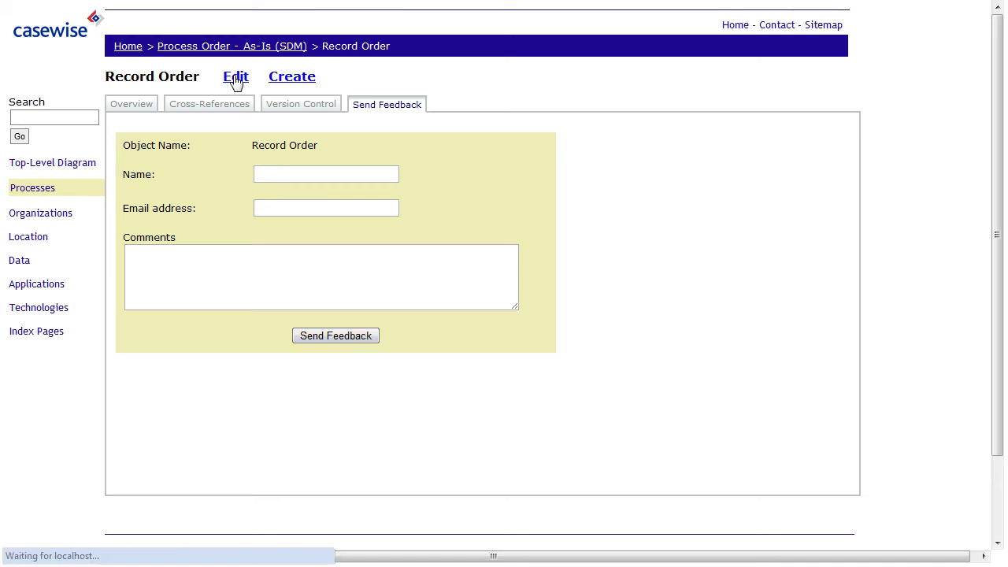
{"action": "left_click", "coordinate": [266, 44]}
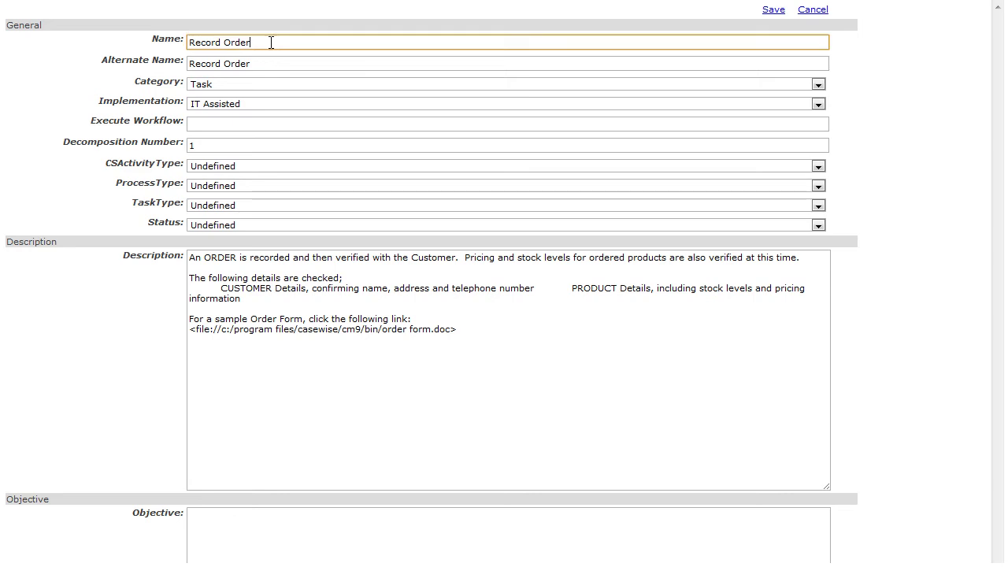
{"action": "left_click", "coordinate": [276, 68]}
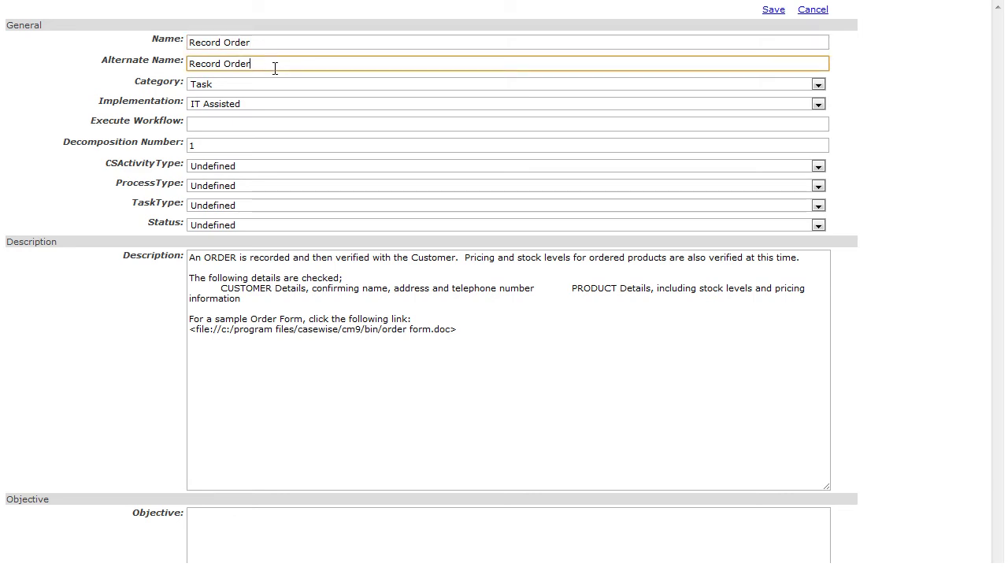
{"action": "left_click", "coordinate": [818, 85]}
{"action": "left_click", "coordinate": [819, 85]}
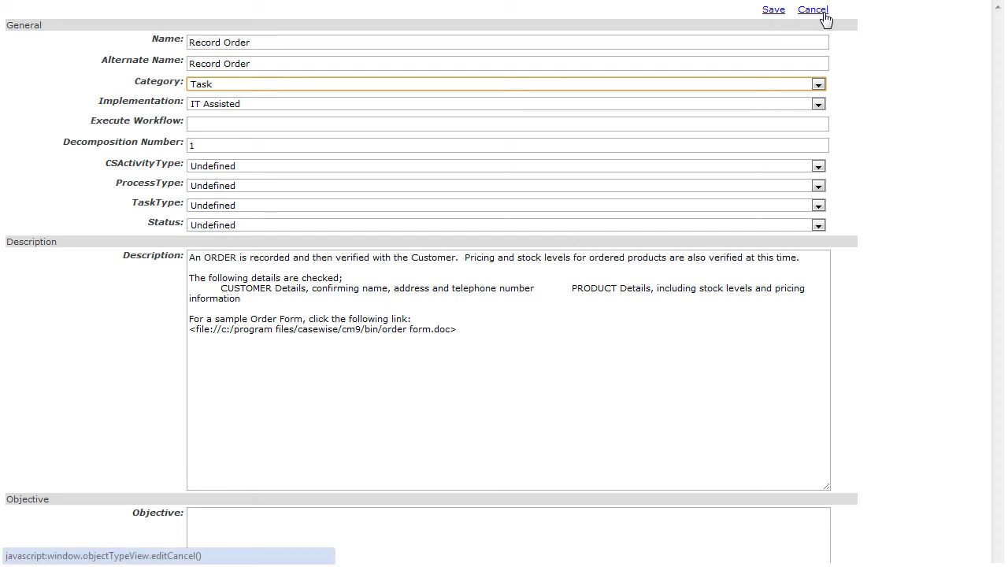
{"action": "left_click", "coordinate": [774, 11]}
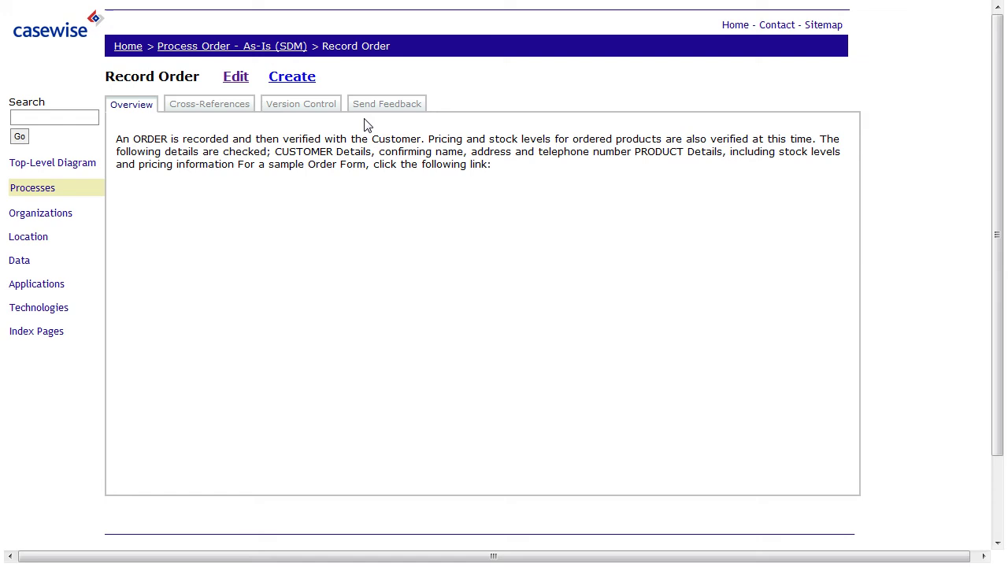
- Create a process object named "New Process" from the Record Order page and save it
{"action": "left_click", "coordinate": [299, 83]}
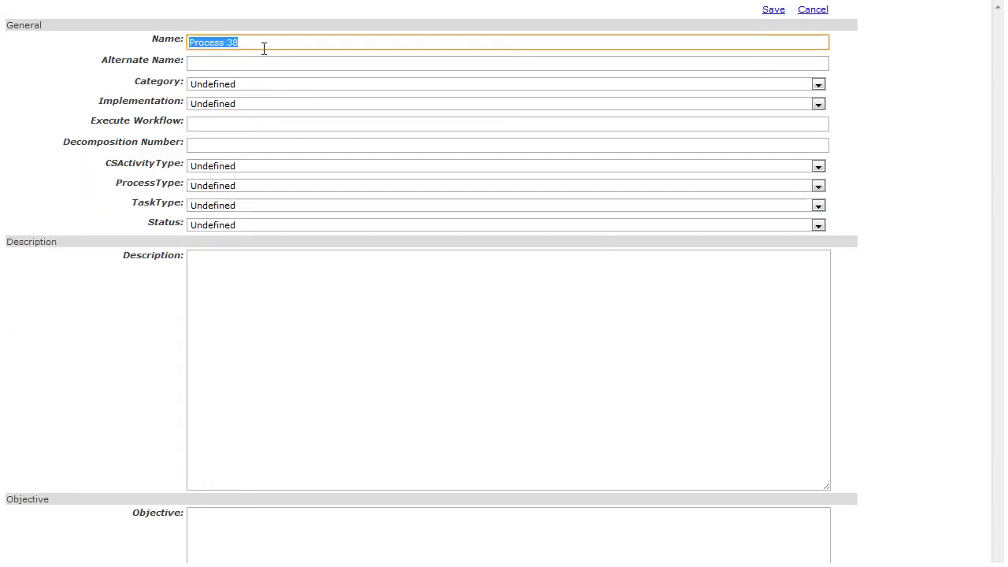
{"action": "type", "text": "New"}
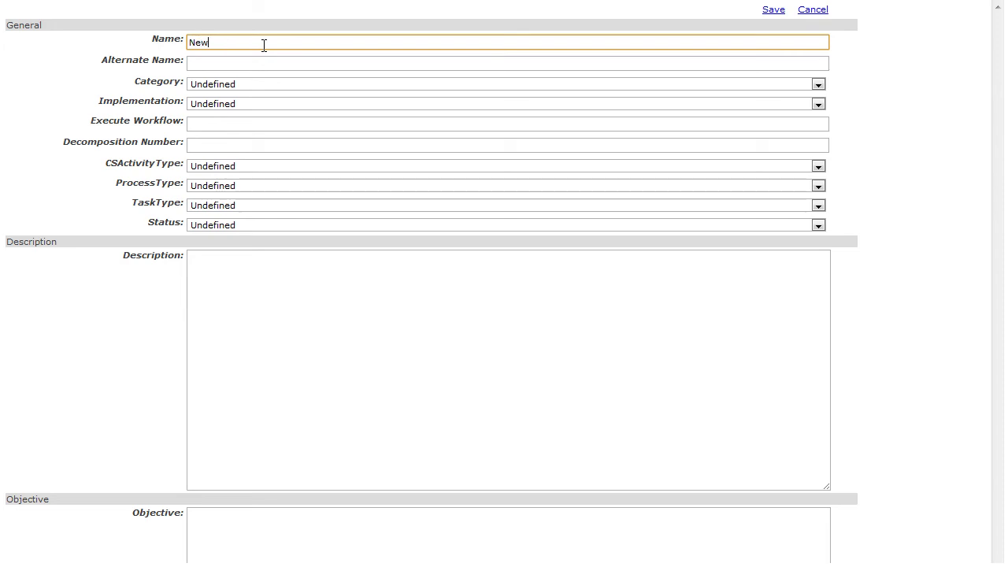
{"action": "type", "text": " Process"}
{"action": "left_click", "coordinate": [287, 60]}
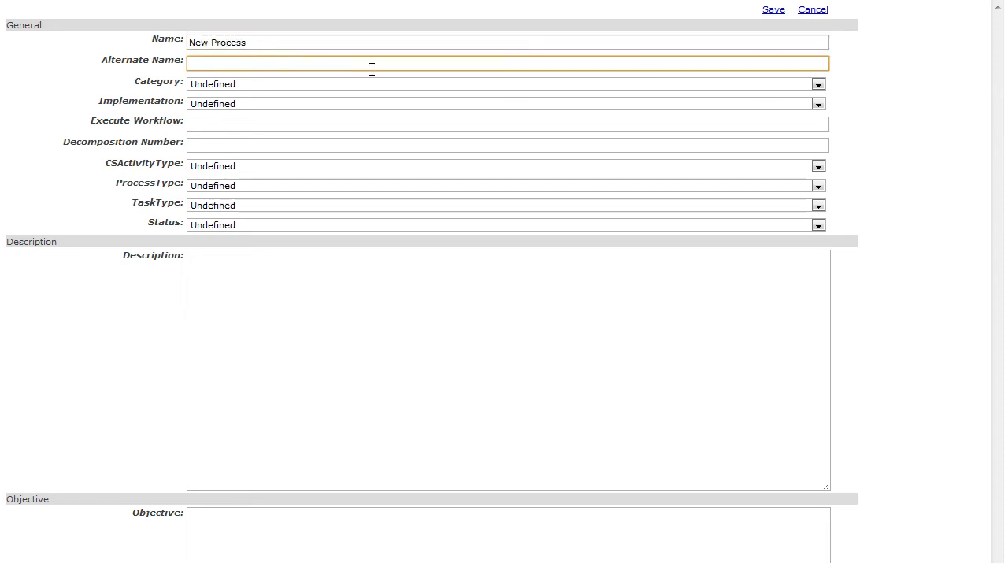
{"action": "left_click", "coordinate": [776, 9]}
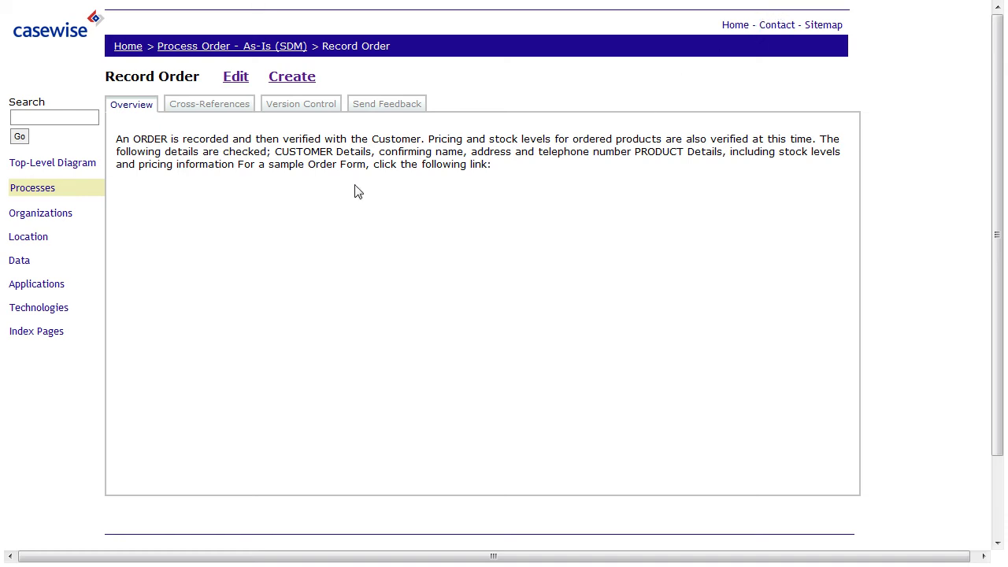
- Open UK Head Office from the UK Location Hierarchy and examine which processes it is cross-referenced with
{"action": "left_click", "coordinate": [24, 238]}
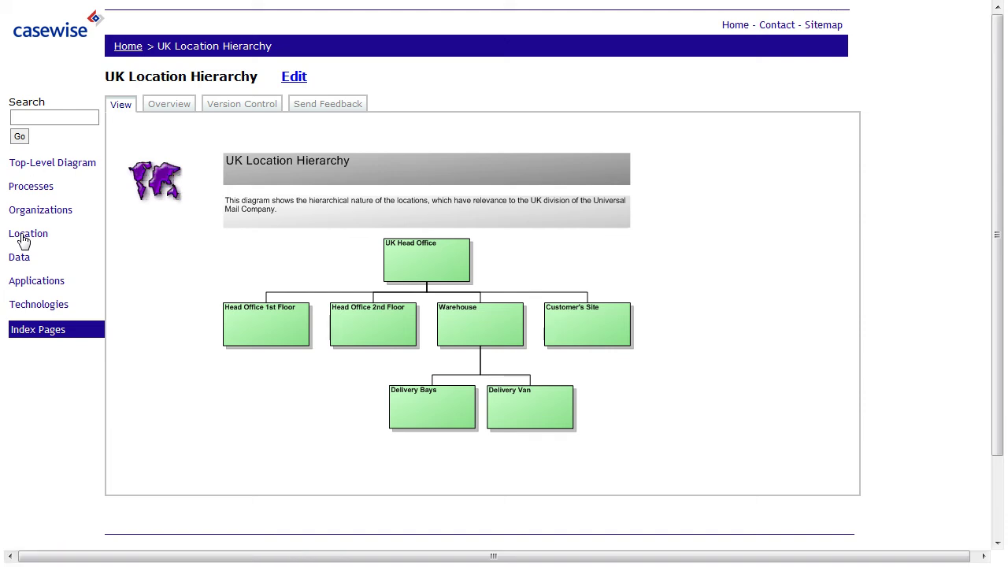
{"action": "mouse_move", "coordinate": [418, 252]}
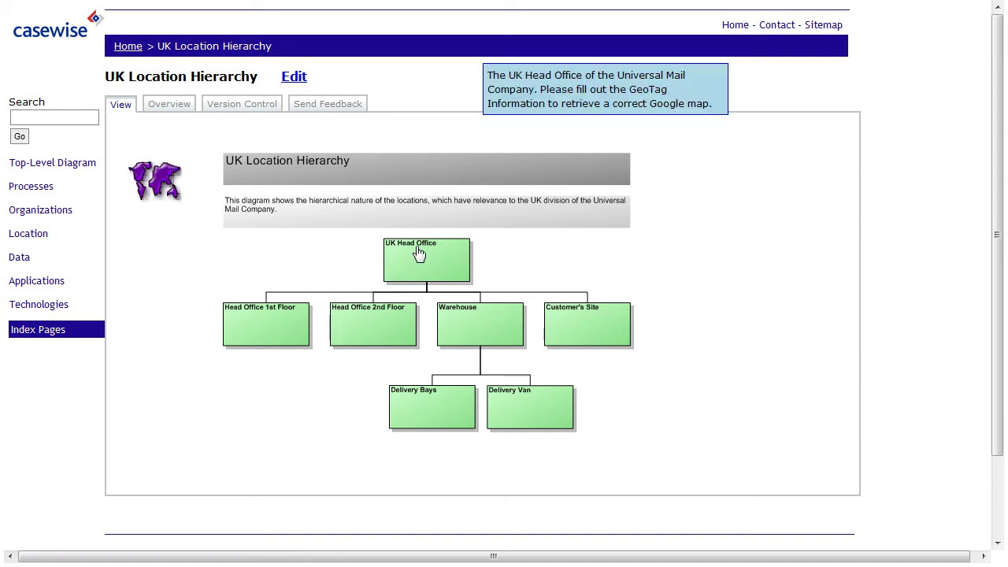
{"action": "left_click", "coordinate": [418, 252]}
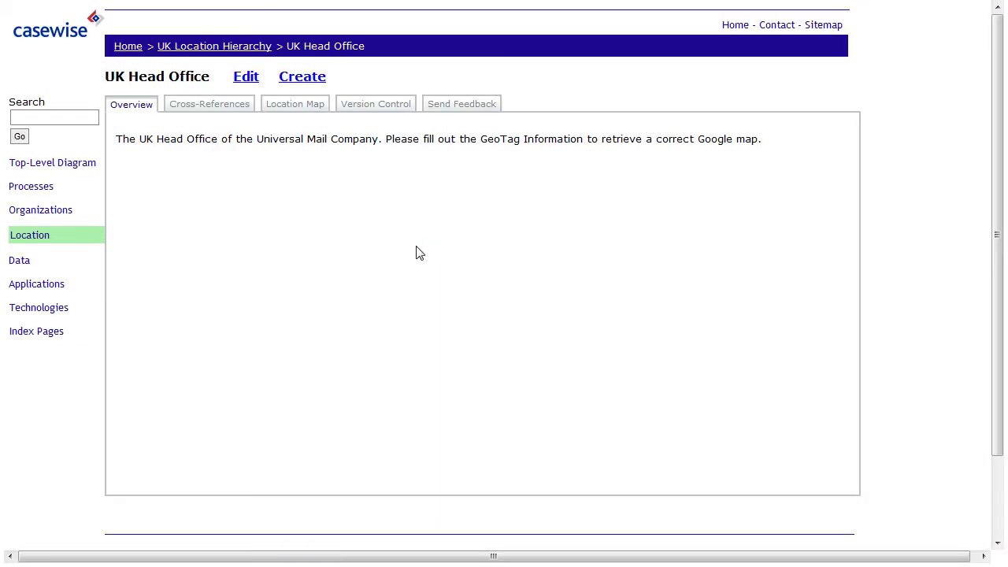
{"action": "left_click", "coordinate": [220, 109]}
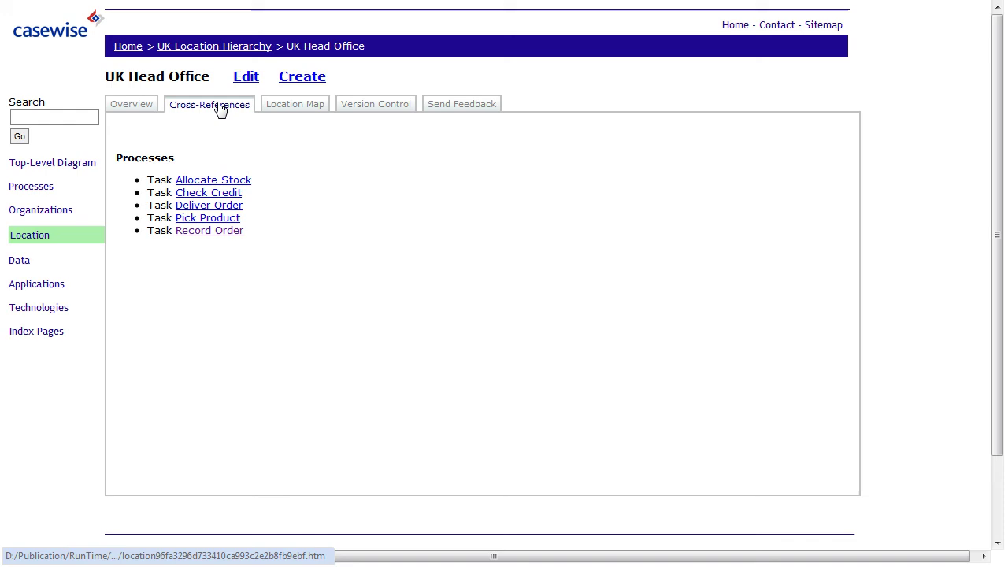
- Examine the location map of UK Head Office around its marker at street level
{"action": "left_click", "coordinate": [297, 109]}
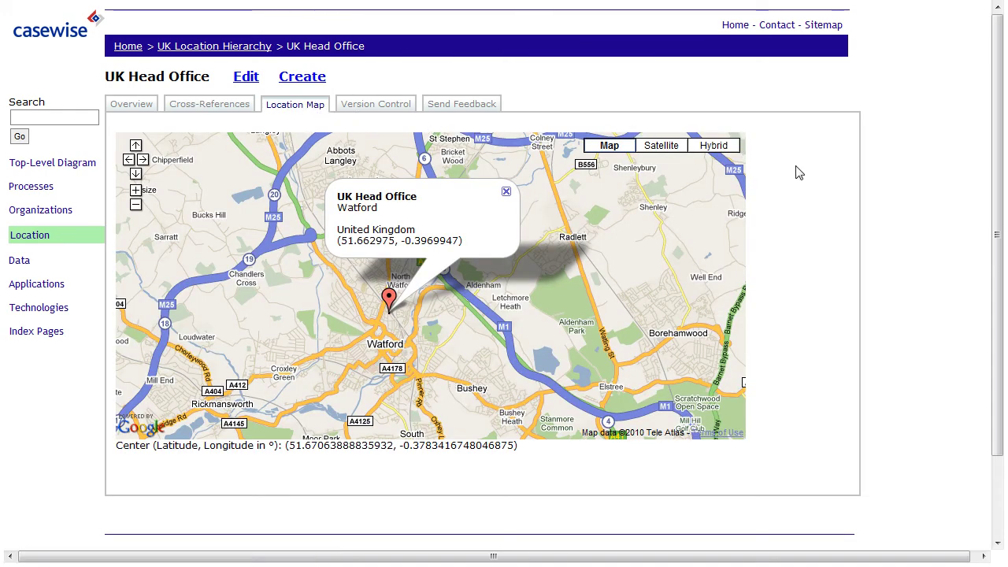
{"action": "left_click_drag", "start_coordinate": [614, 201], "coordinate": [668, 225]}
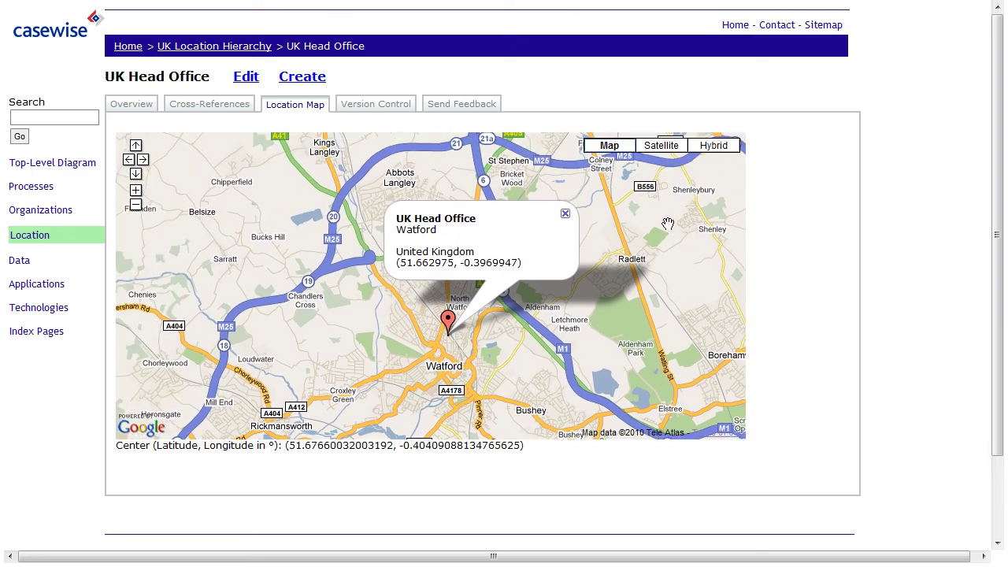
{"action": "left_click", "coordinate": [135, 189]}
{"action": "left_click", "coordinate": [135, 190]}
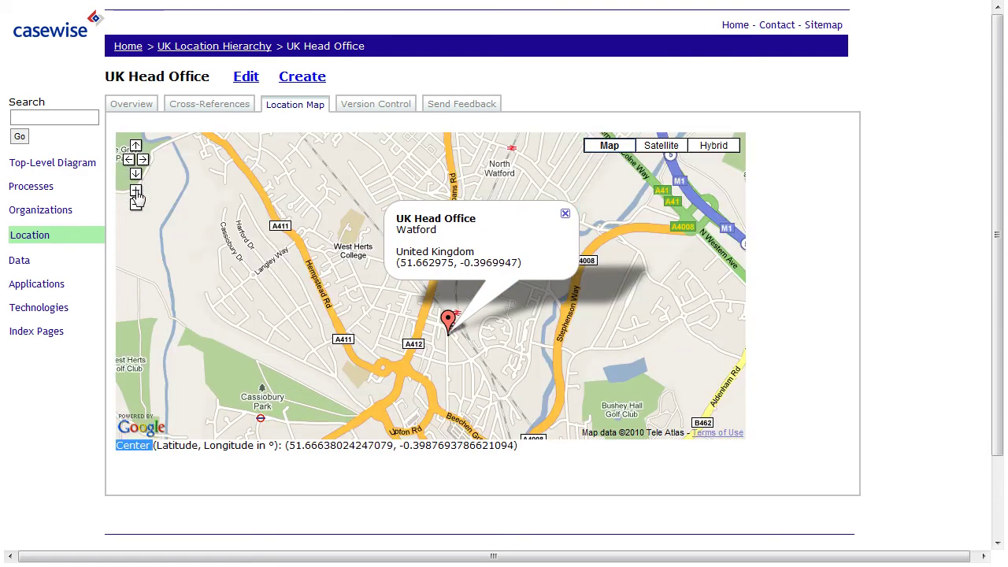
{"action": "left_click", "coordinate": [135, 189]}
{"action": "left_click", "coordinate": [136, 190]}
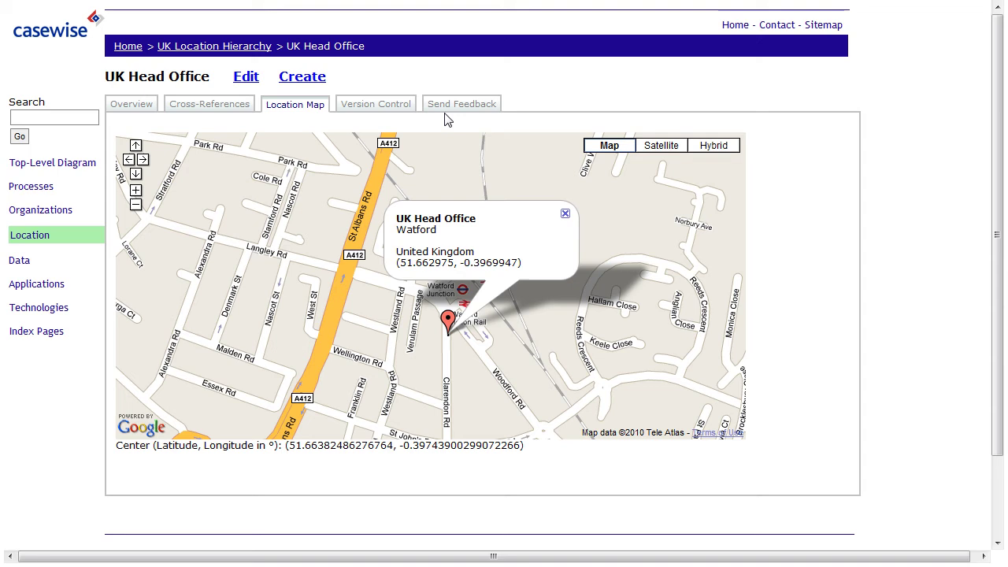
- Open the Fleet Management application and examine its cross-references and system information
{"action": "left_click", "coordinate": [33, 290]}
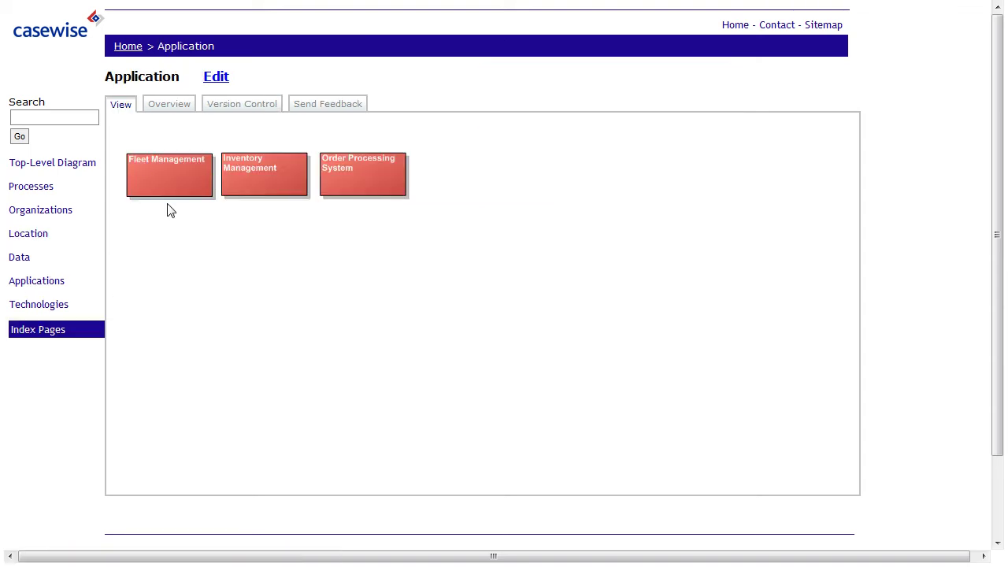
{"action": "left_click", "coordinate": [153, 171]}
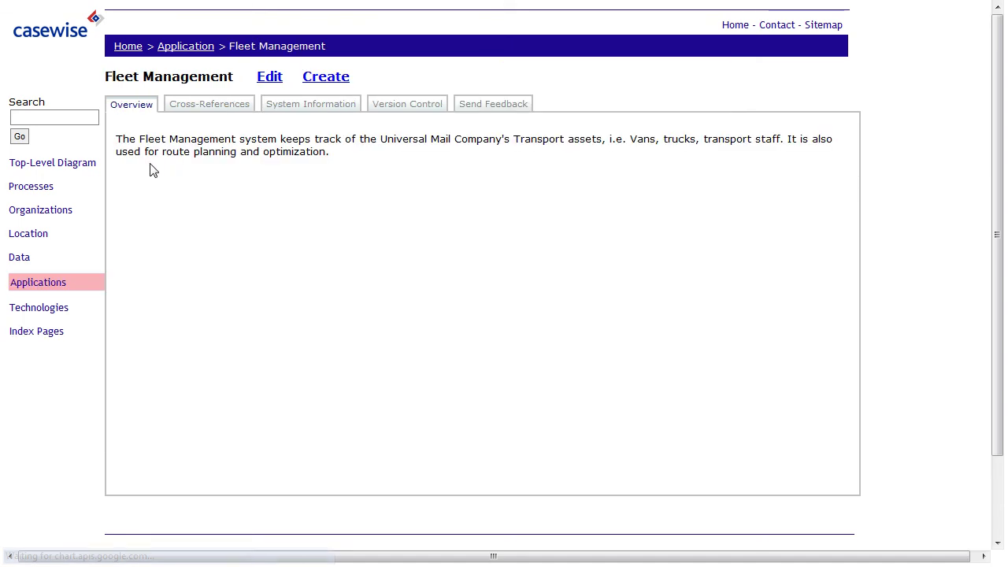
{"action": "left_click", "coordinate": [202, 108]}
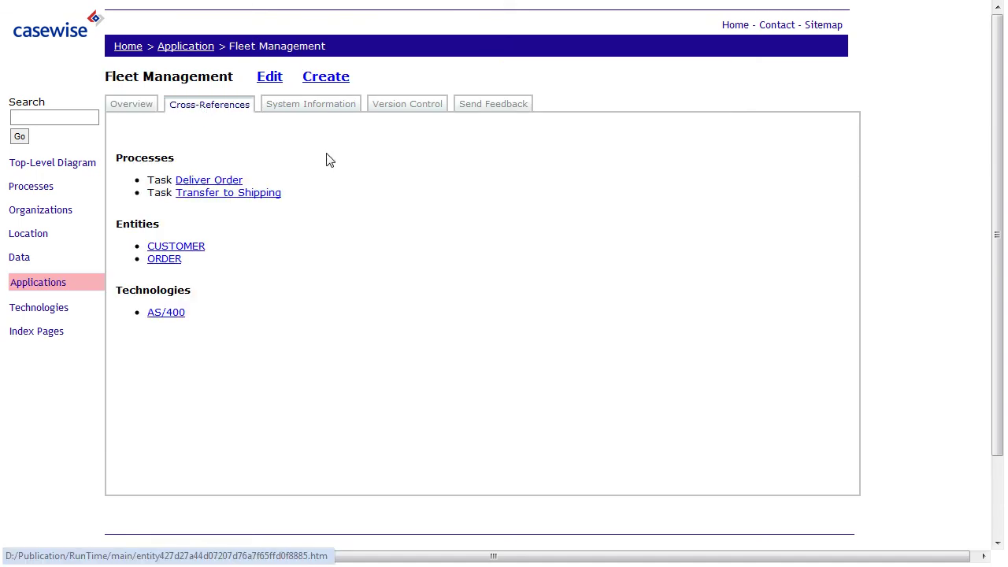
{"action": "left_click", "coordinate": [323, 110]}
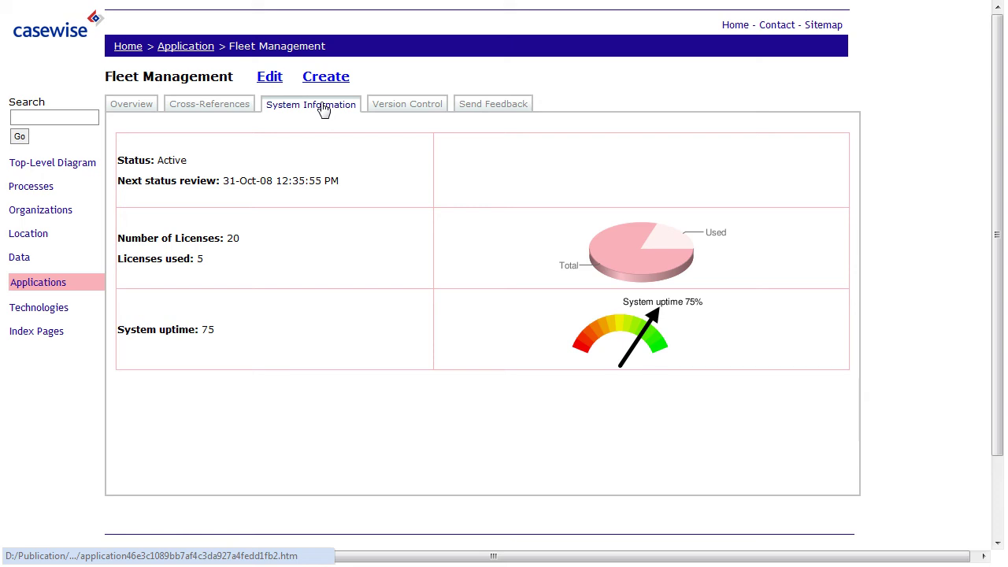